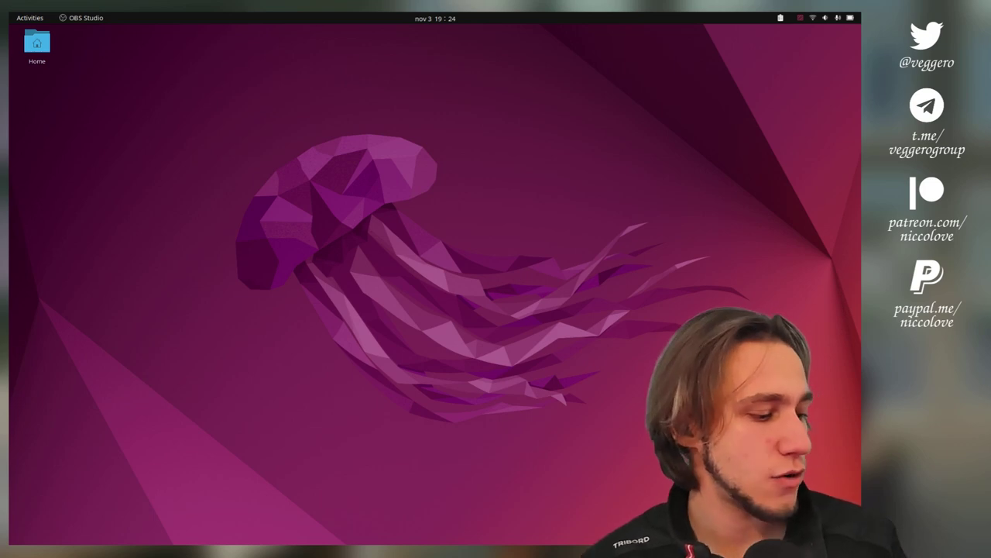
Step: Search the desktop overview for "hi" and look through the application, settings, file and character results
key(super)
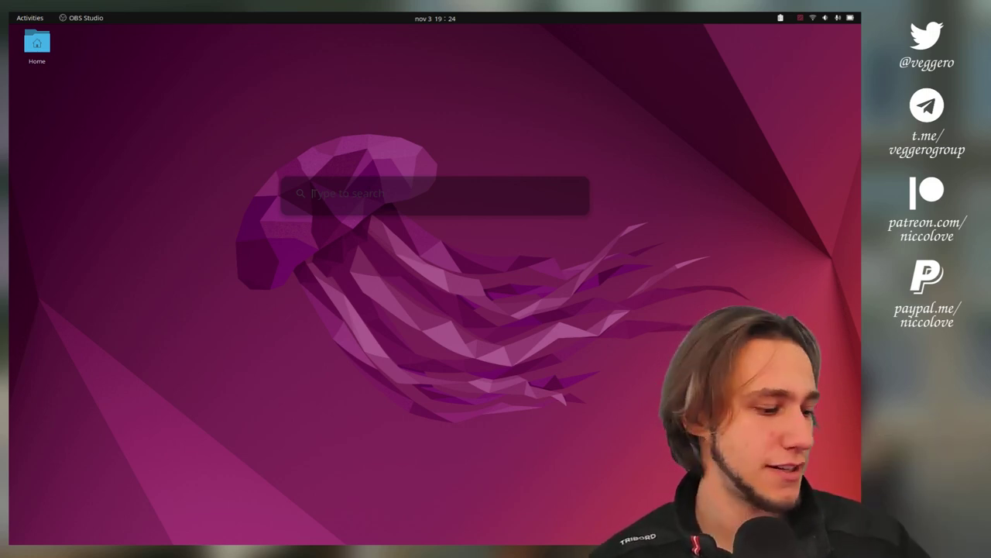
text(N)
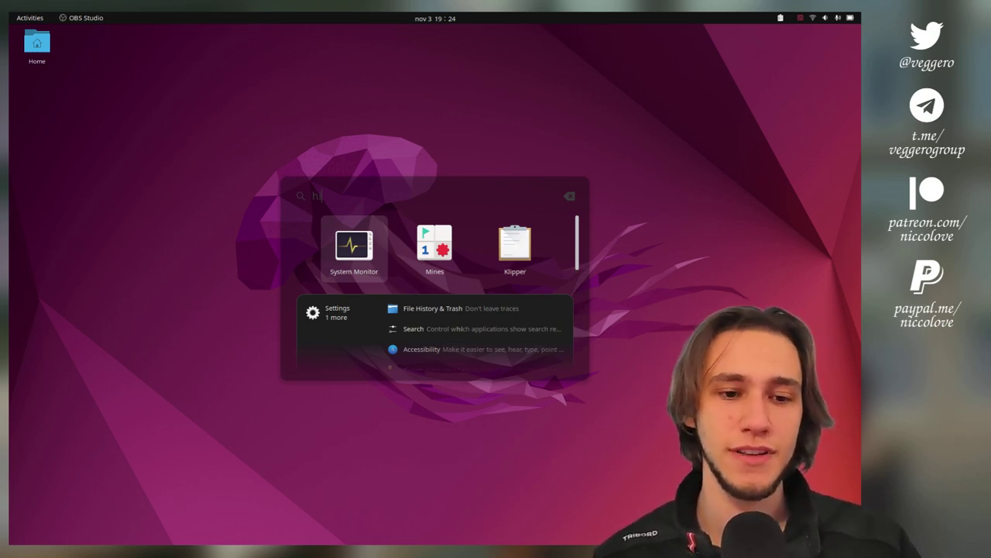
scroll(414, 324, down, 2)
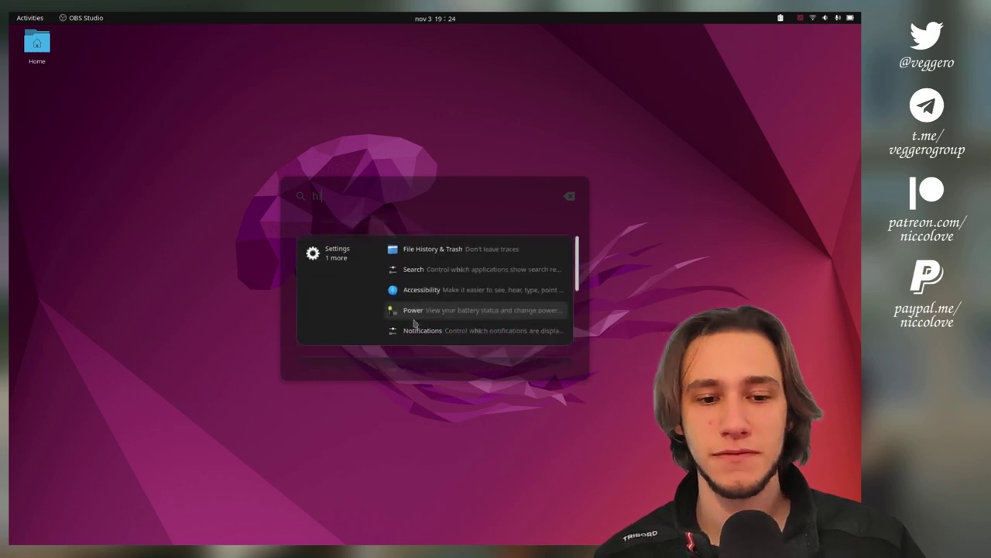
scroll(414, 323, down, 6)
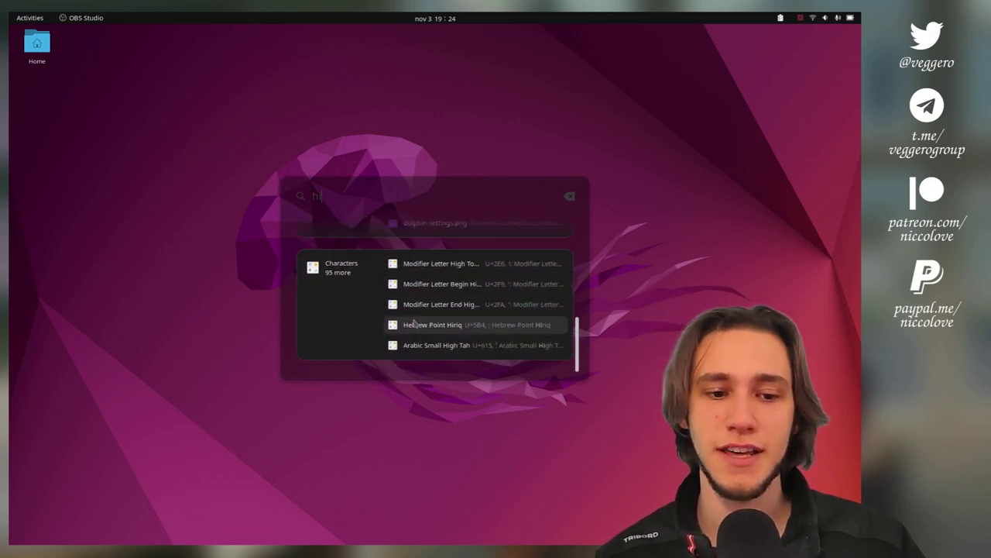
scroll(415, 323, up, 8)
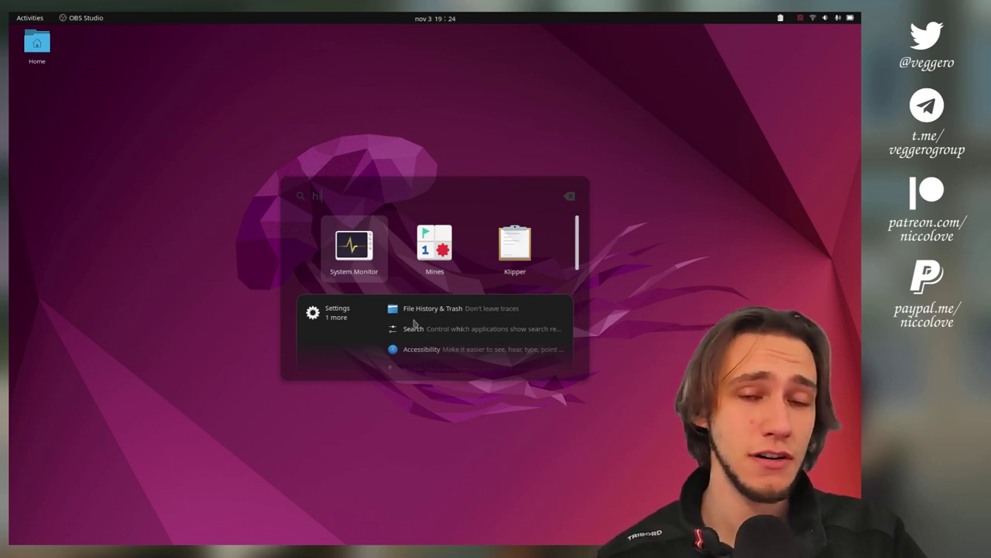
scroll(414, 323, down, 5)
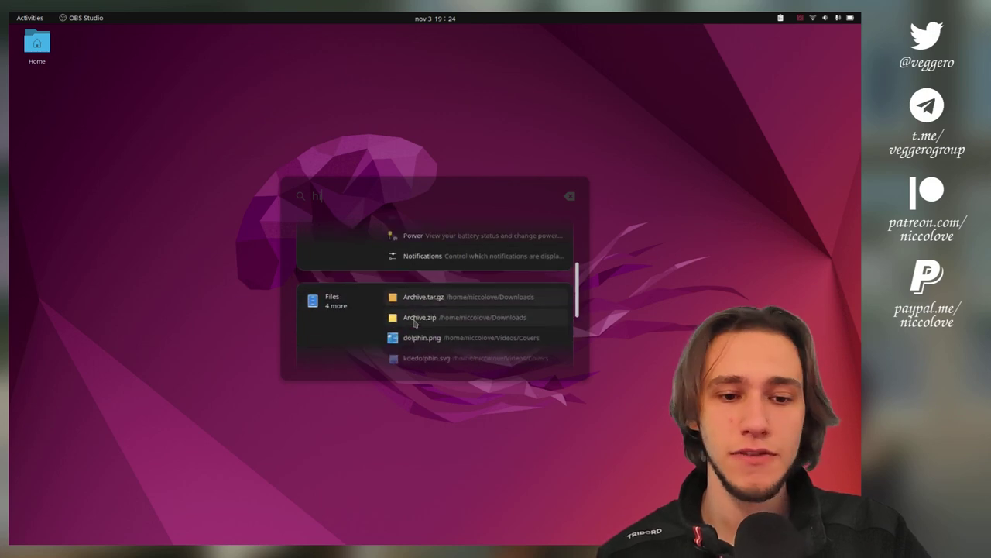
scroll(414, 323, up, 5)
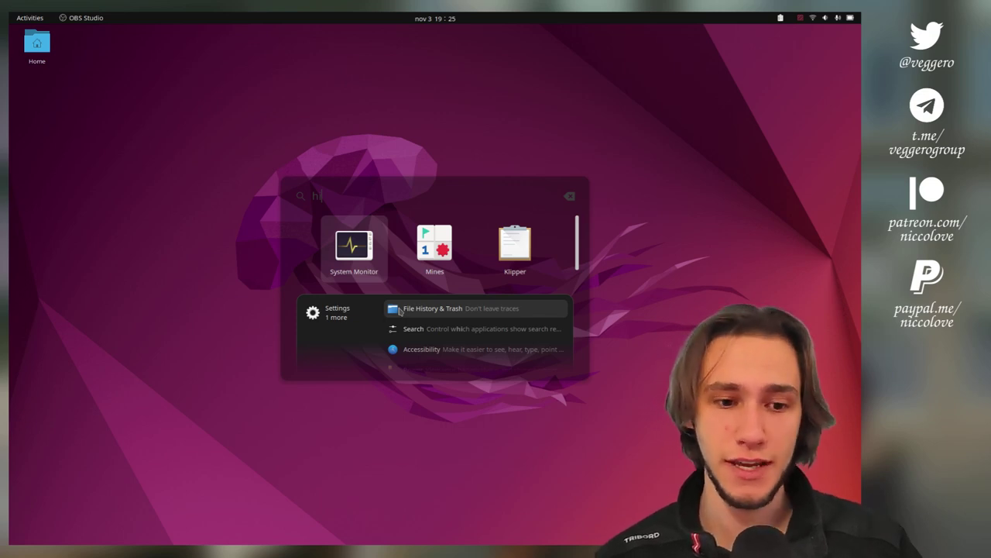
scroll(399, 310, down, 5)
scroll(399, 310, down, 3)
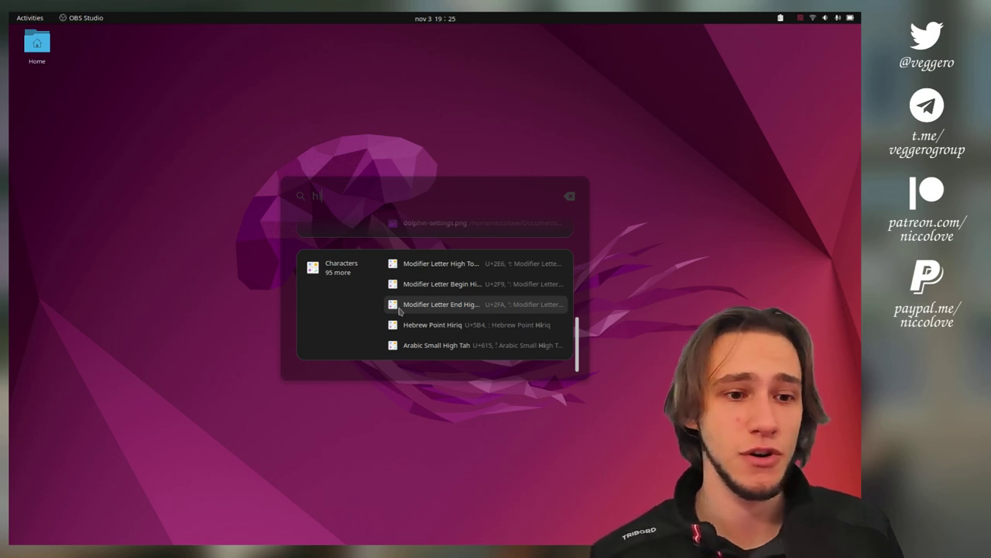
scroll(399, 309, up, 5)
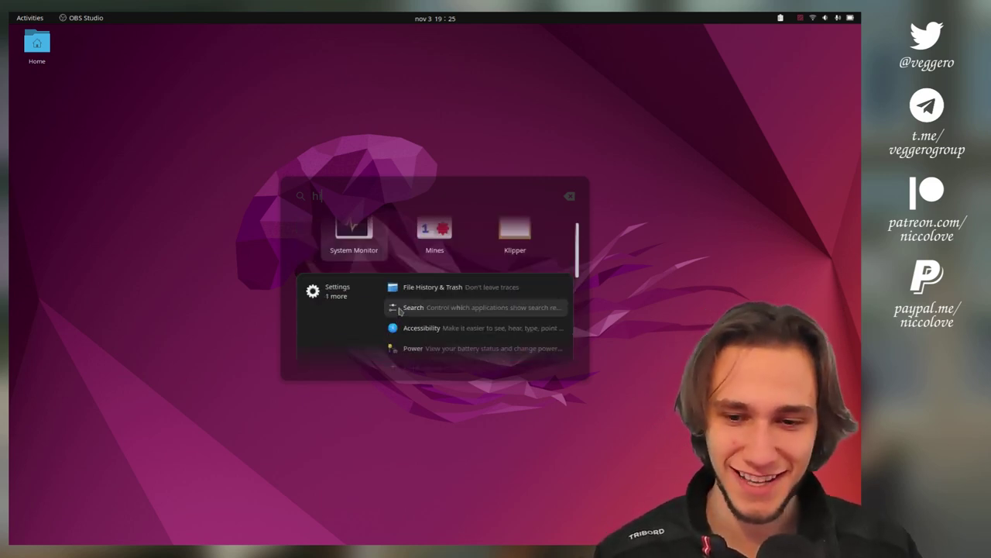
scroll(399, 310, down, 5)
scroll(399, 310, up, 5)
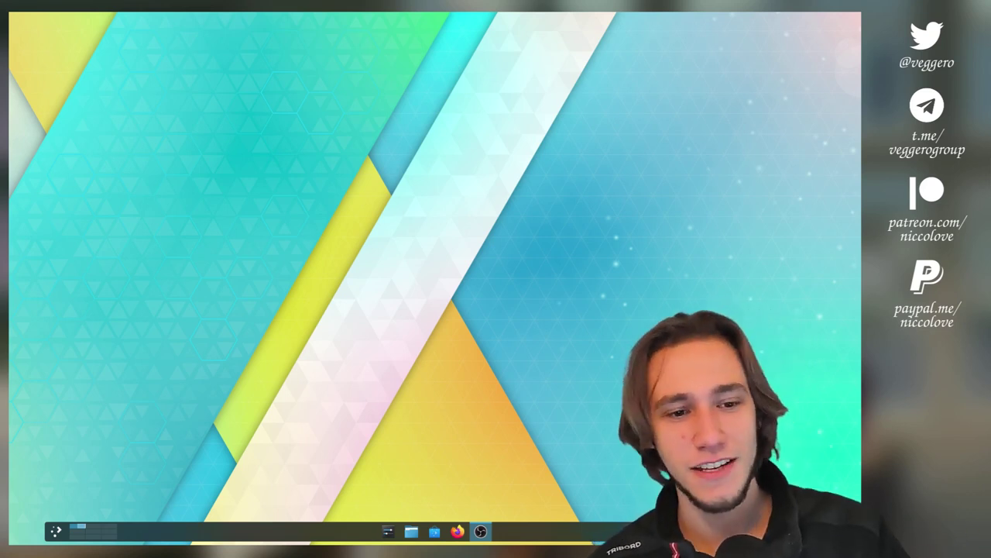
Step: Open KRunner, clear its old query, and set its position on screen to Center in its settings
key(alt+space)
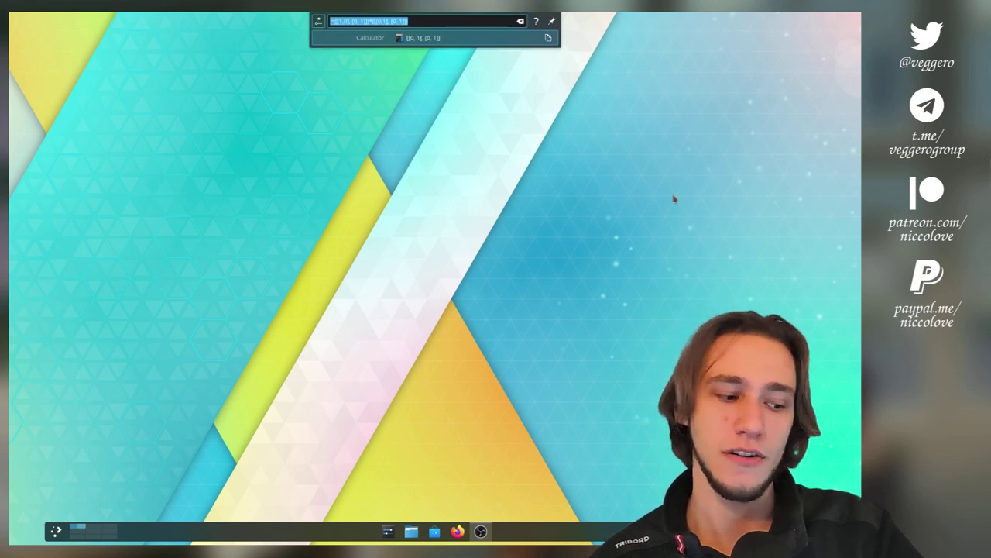
key(BackSpace)
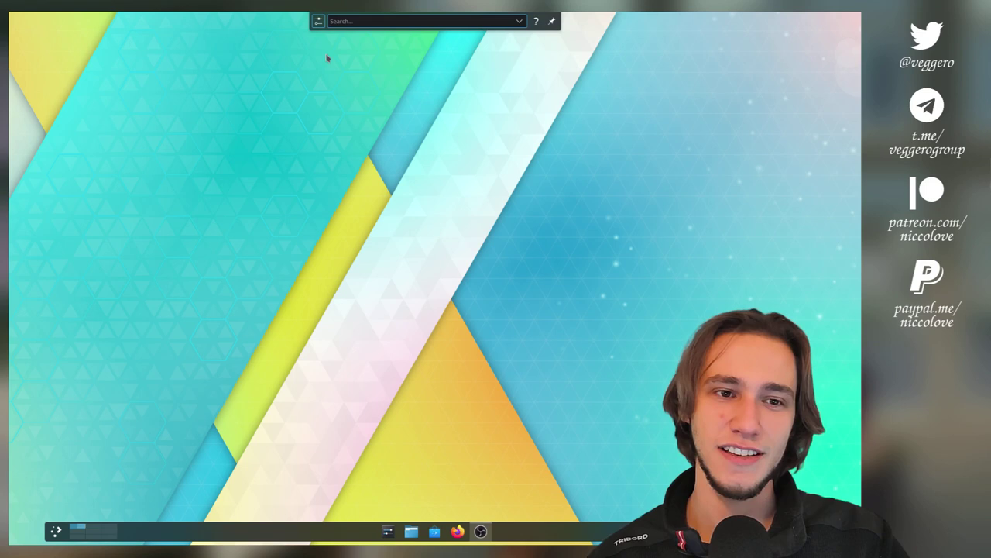
click(317, 21)
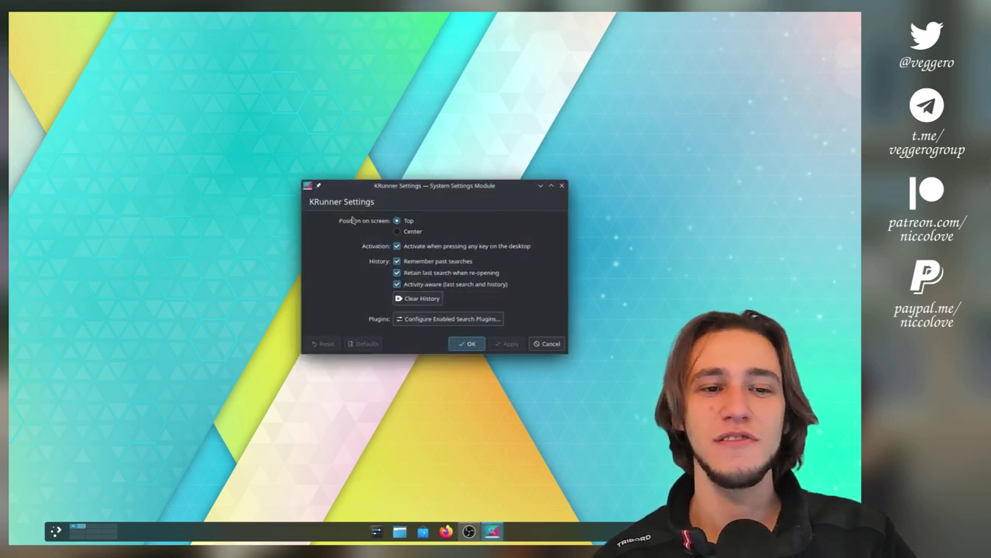
click(397, 231)
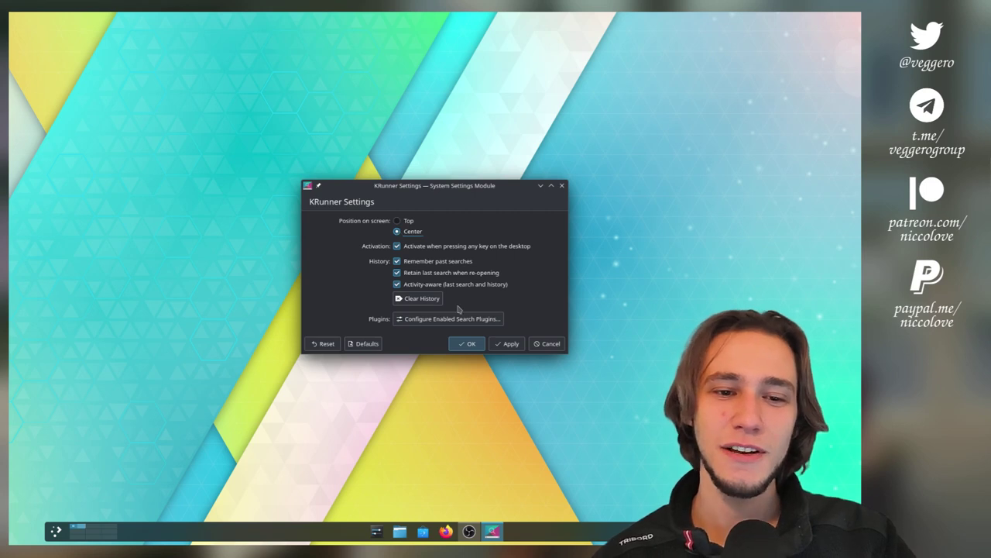
click(499, 345)
click(471, 344)
Step: Reopen KRunner, view the help for the desktop console entry, and return to the full list of search helpers
key(alt+space)
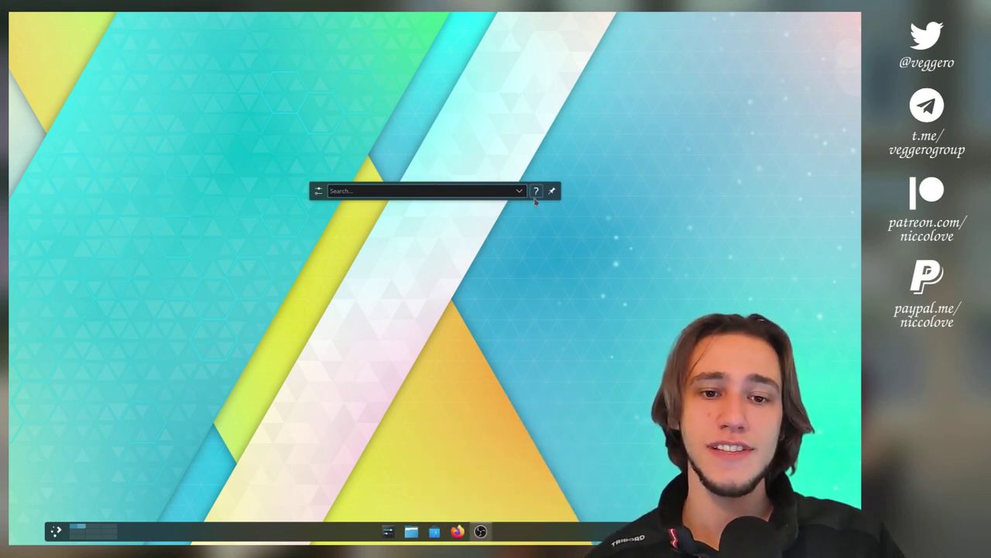
click(535, 191)
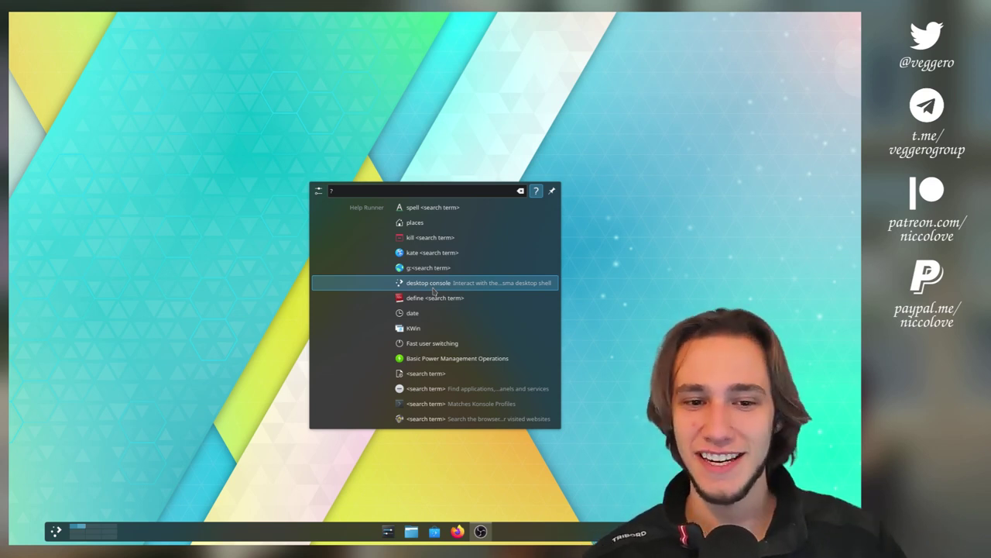
click(432, 285)
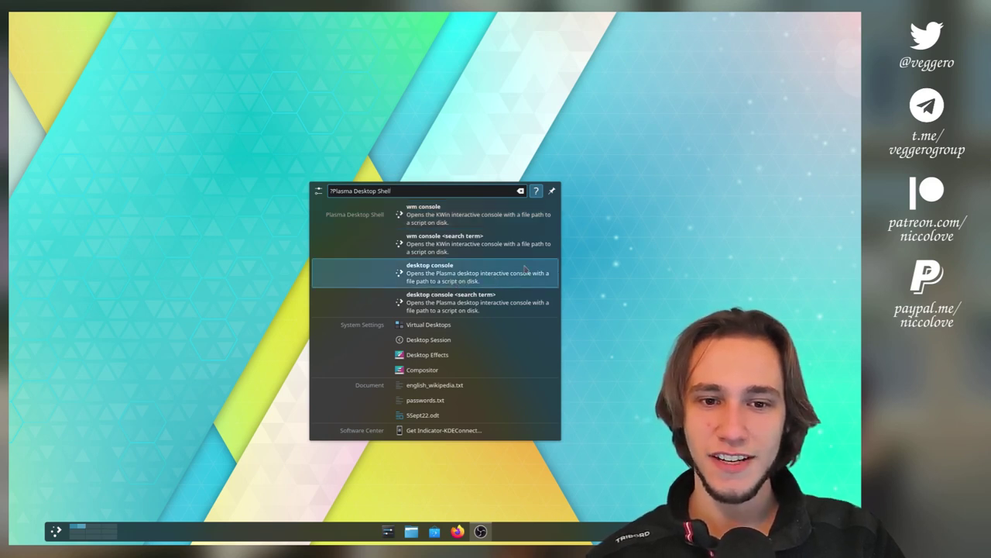
click(536, 191)
click(536, 191)
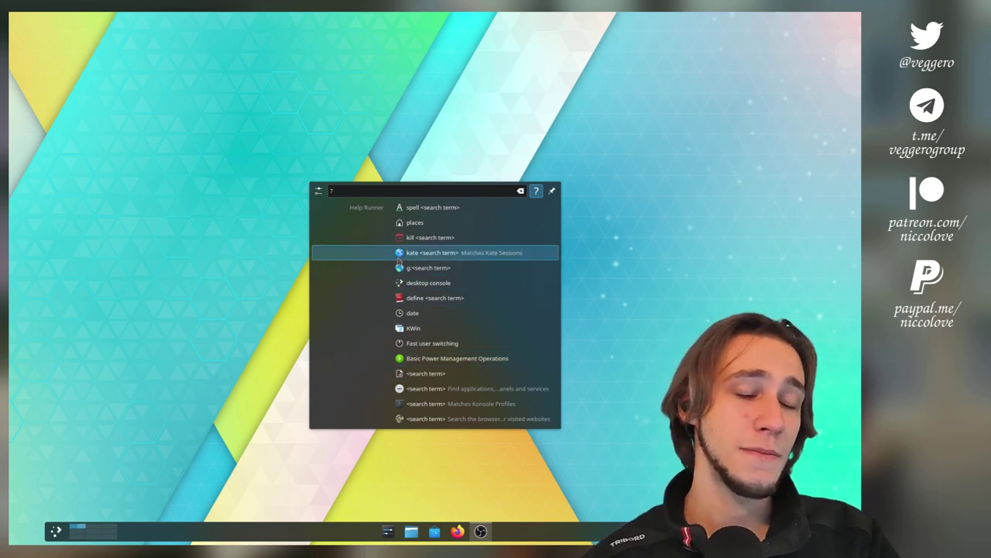
Step: Open the configuration of enabled search plugins from the KRunner settings
click(318, 191)
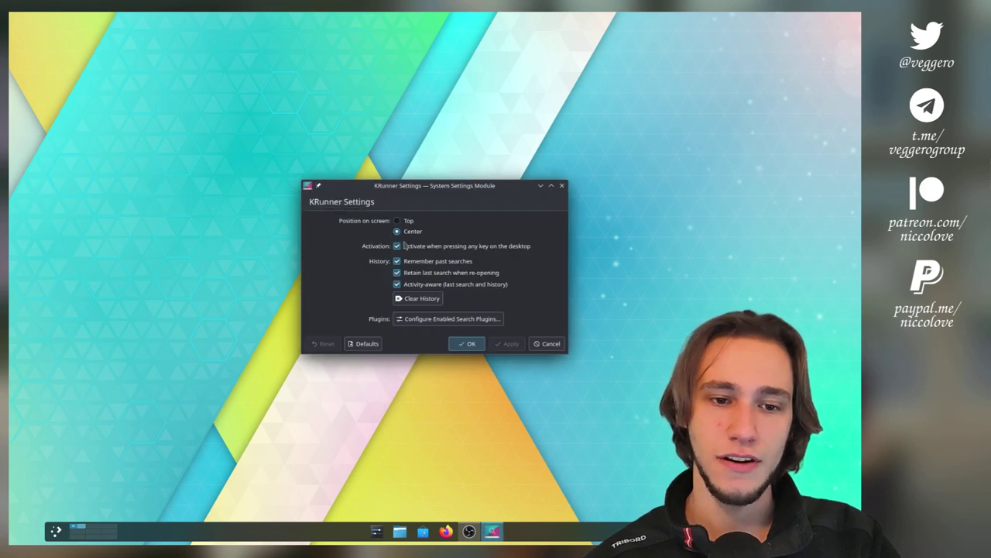
click(458, 319)
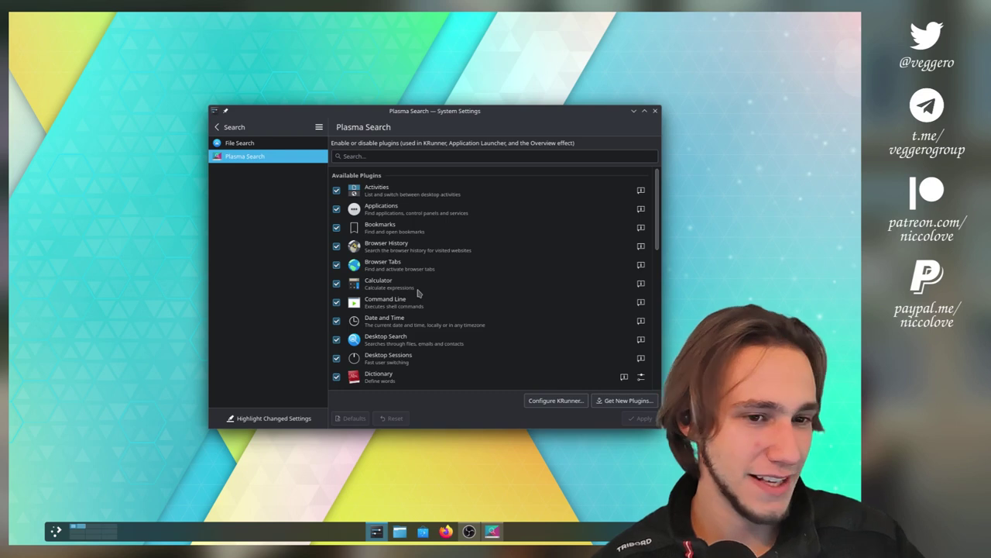
Step: Recall the expression =matrix([[1,0], [0, 1]])*matrix([[0,1], [0, 1]]) from the KRunner search history
key(alt+space)
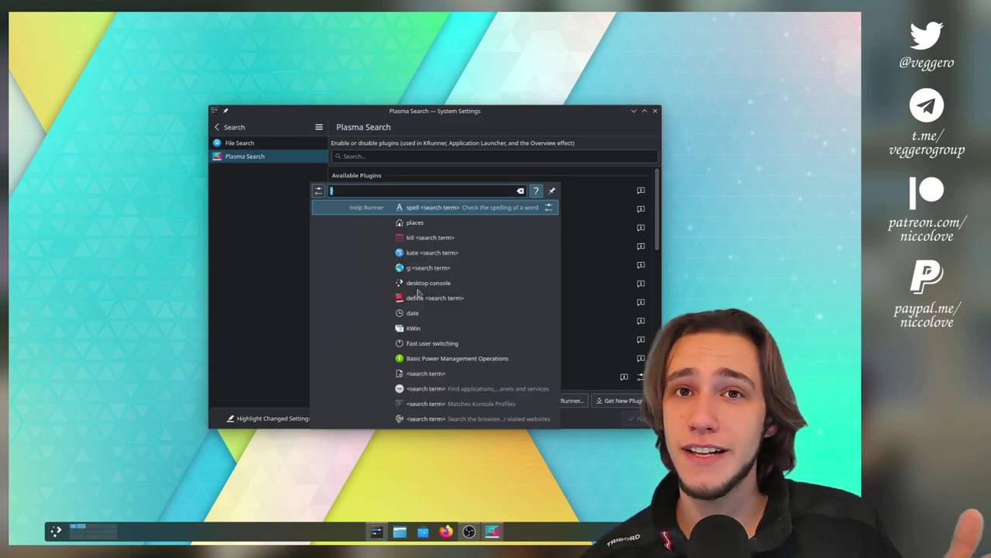
key(Up)
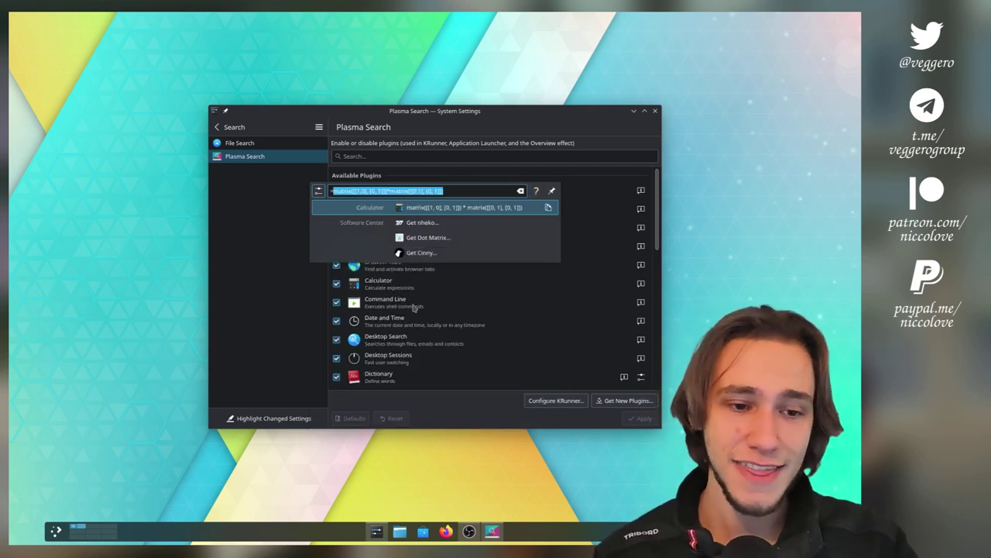
key(Home)
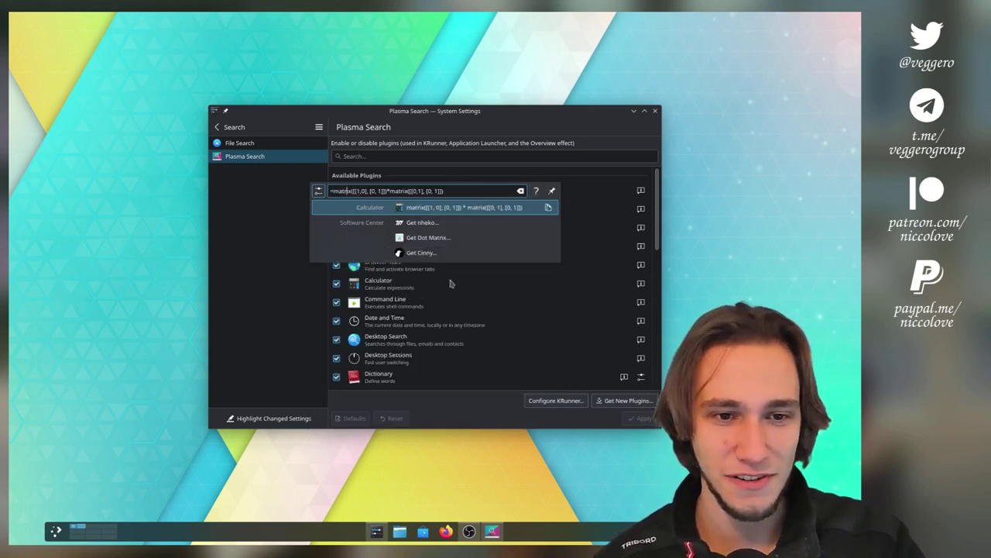
click(450, 283)
scroll(450, 283, down, 1)
key(alt+space)
Step: Remove the word "matrix" in front of the second operand of the multiplication
key(Left)
key(Left)
key(Left)
key(Left)
key(Left)
key(Left)
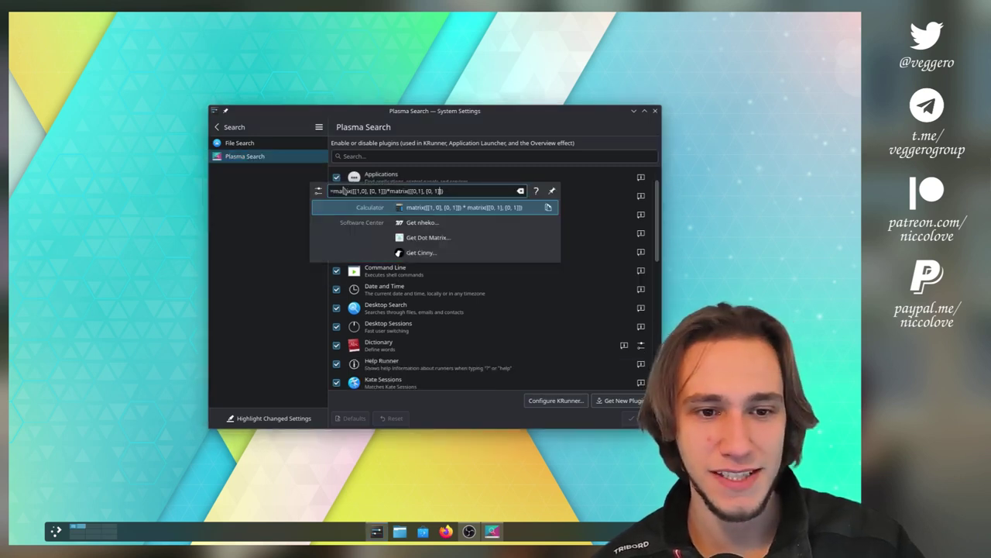
key(Left)
key(Left)
key(Left)
key(Left)
key(Left)
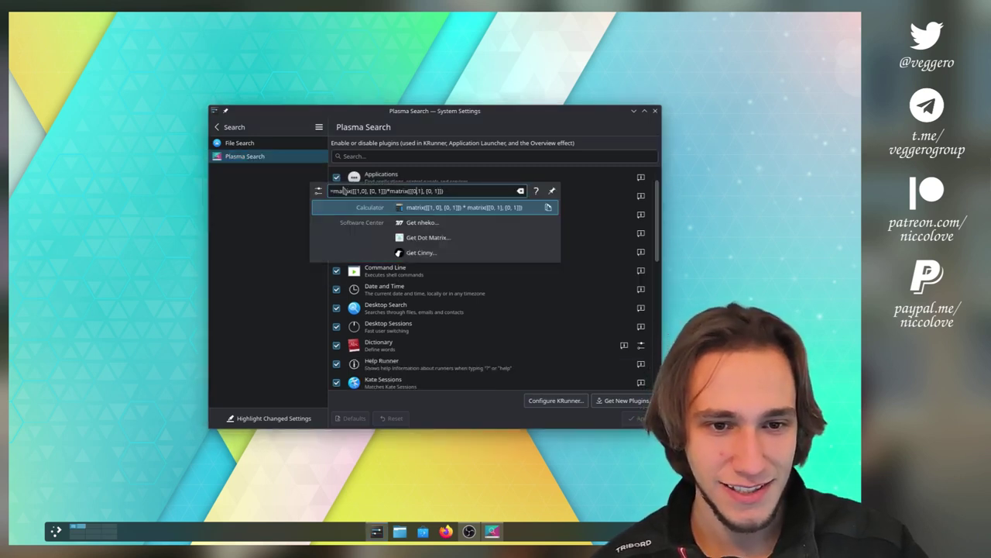
key(BackSpace)
key(BackSpace)
key(BackSpace)
key(BackSpace)
key(BackSpace)
key(BackSpace)
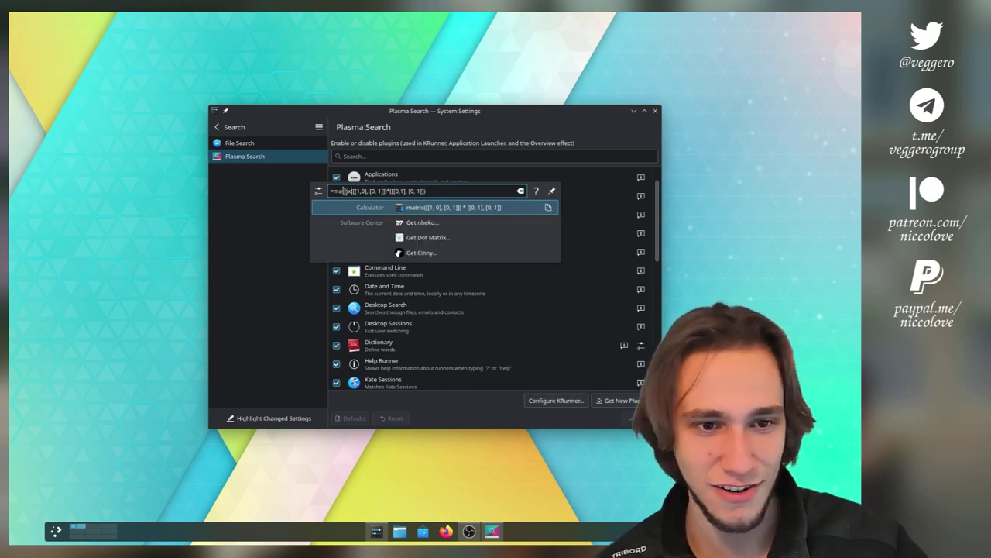
Step: Remove the word "matrix" in front of the first operand to evaluate ([[1,0], [0, 1]])*([[0,1], [0, 1]]), and return to the plugin settings
key(BackSpace)
key(BackSpace)
key(BackSpace)
key(BackSpace)
key(BackSpace)
key(BackSpace)
key(BackSpace)
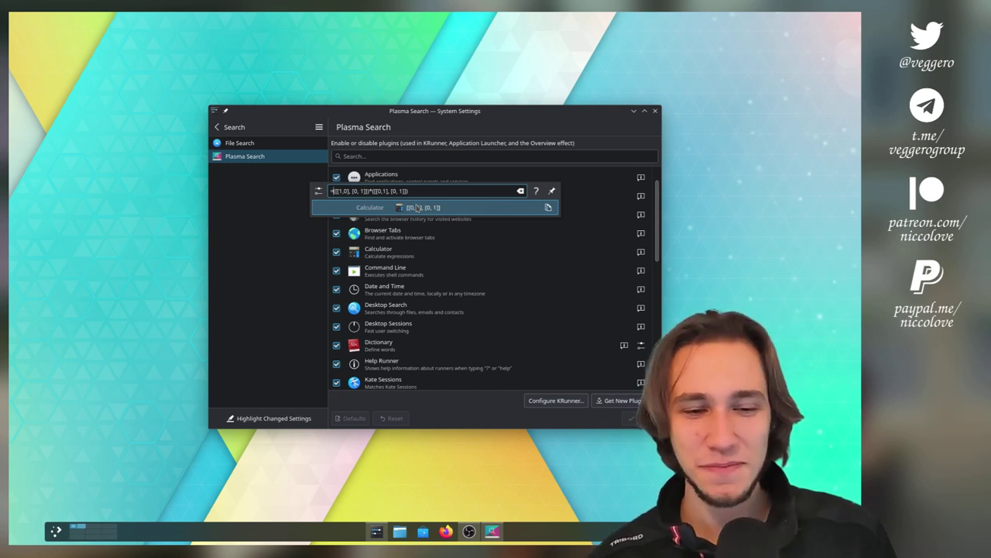
click(441, 237)
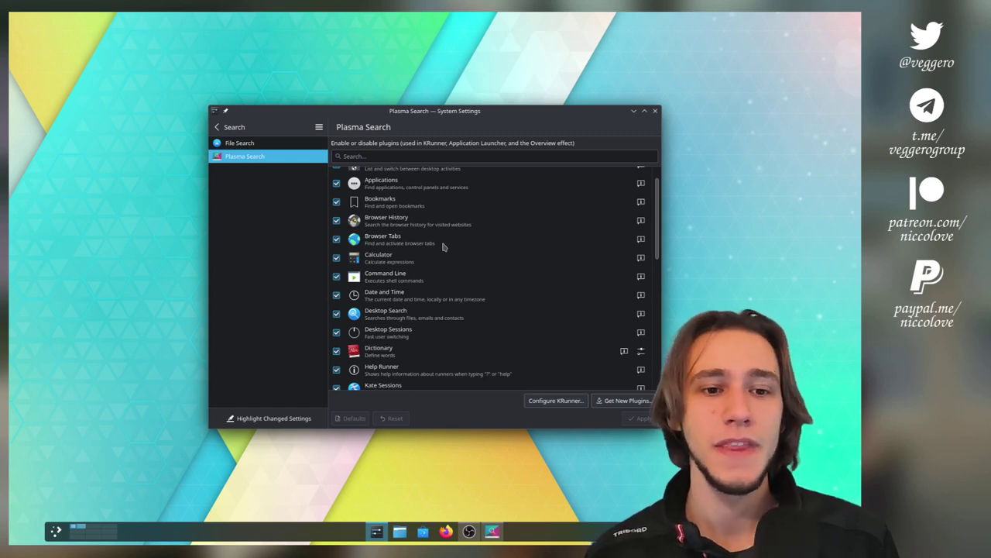
Step: Disable the Browser History search plugin and enable it again
click(337, 220)
click(337, 220)
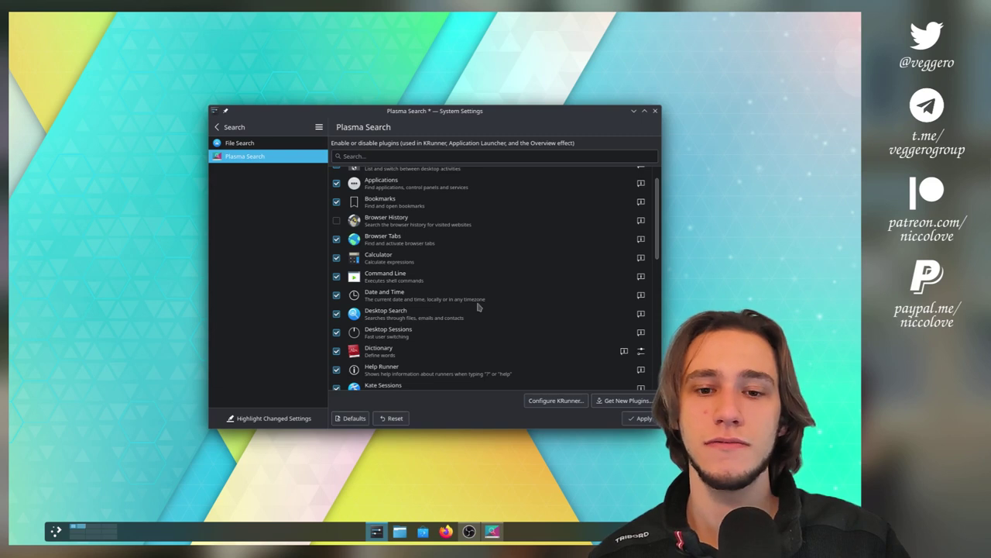
Step: Enable the NeoChat search plugin in the list of available plugins
scroll(515, 272, down, 5)
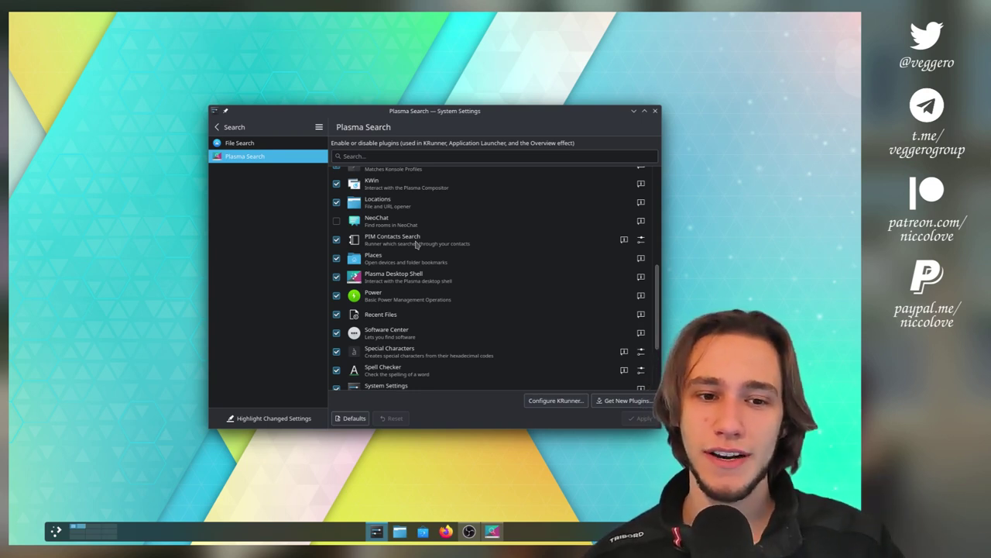
scroll(411, 222, down, 1)
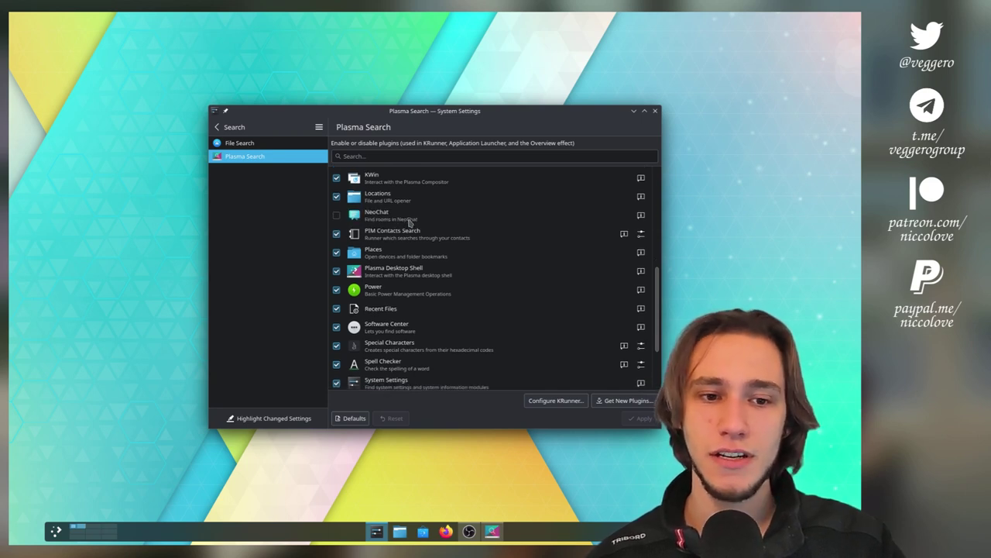
scroll(409, 224, up, 1)
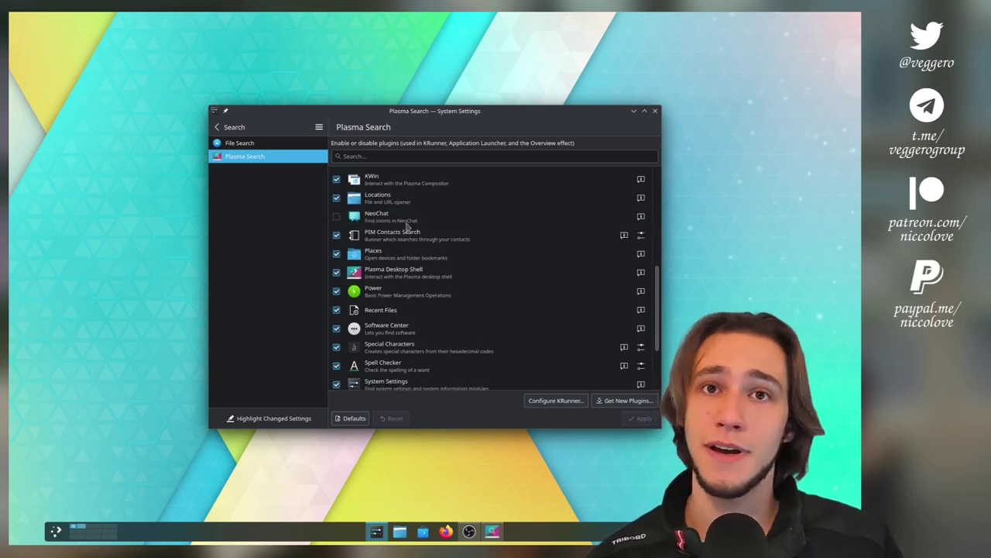
click(338, 216)
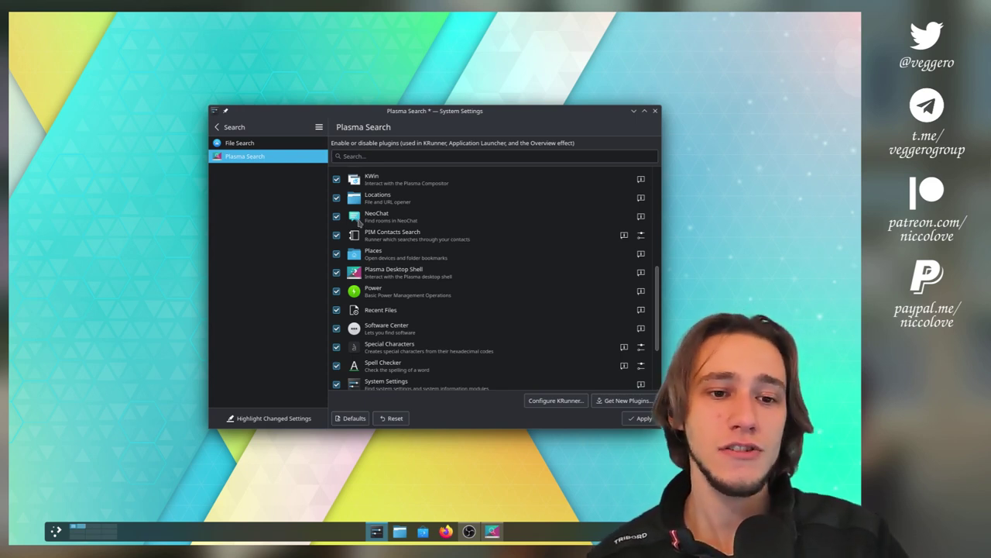
Step: Examine the remaining search plugins further down the list, around Special Characters
scroll(384, 251, down, 4)
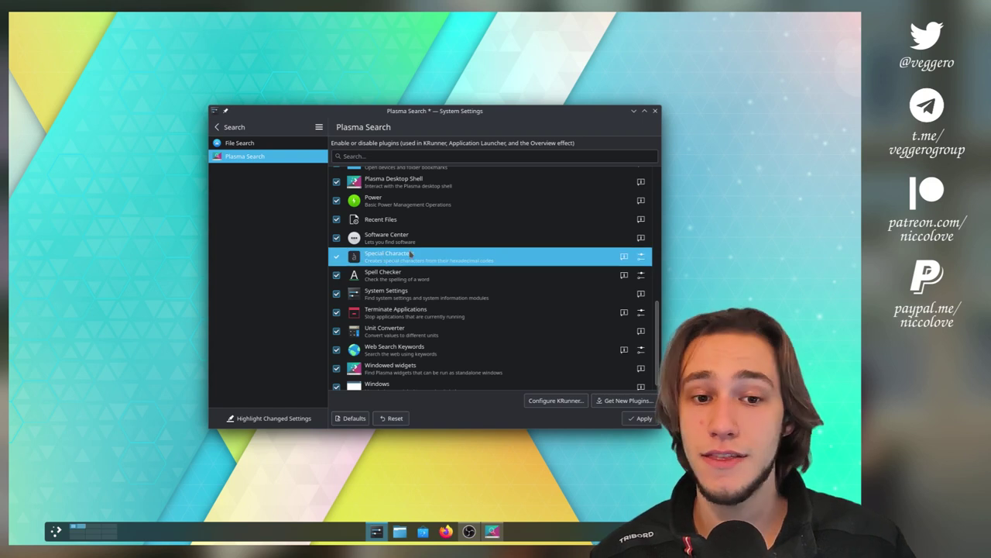
scroll(464, 265, up, 1)
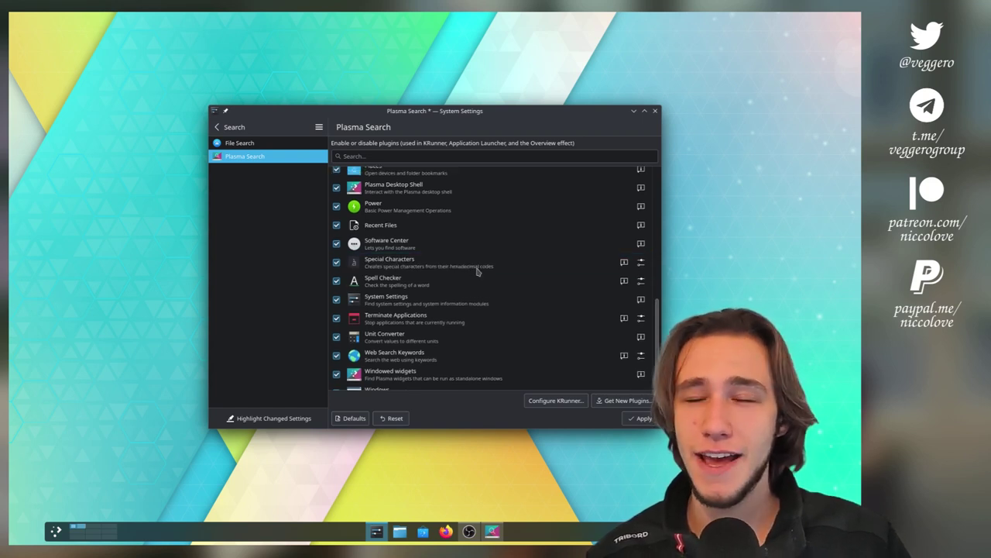
Step: Open KRunner over the plugin settings and convert 5cm to other length units
scroll(473, 326, down, 2)
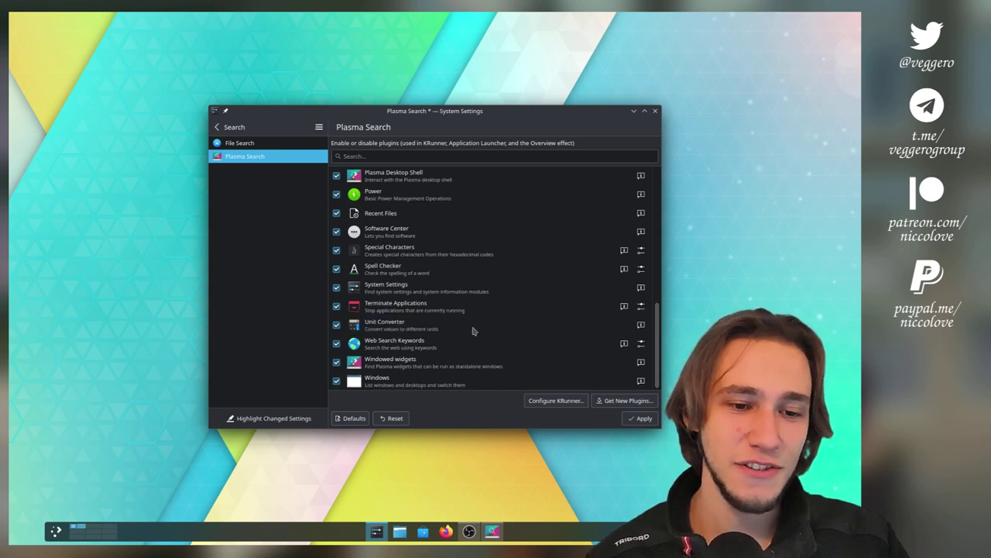
key(alt+space)
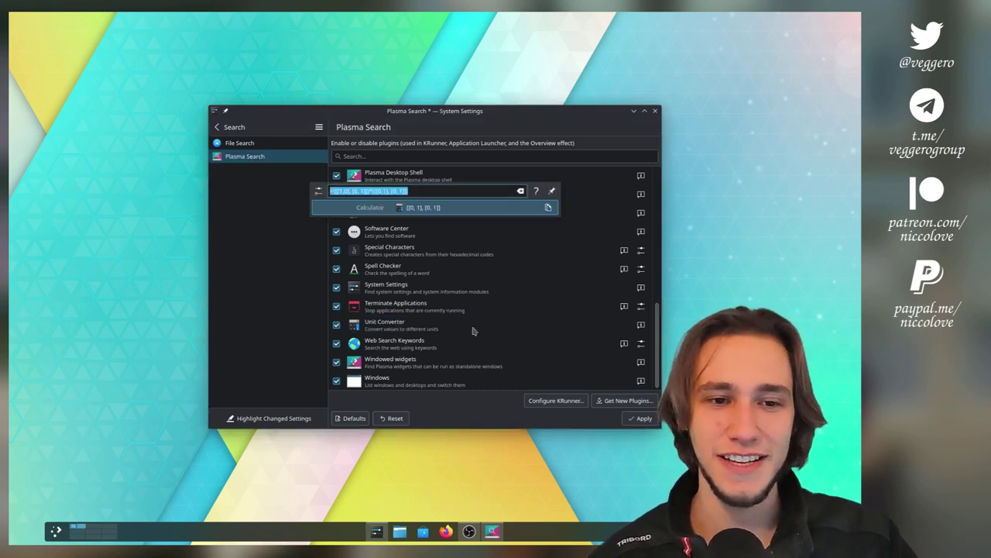
text(s)
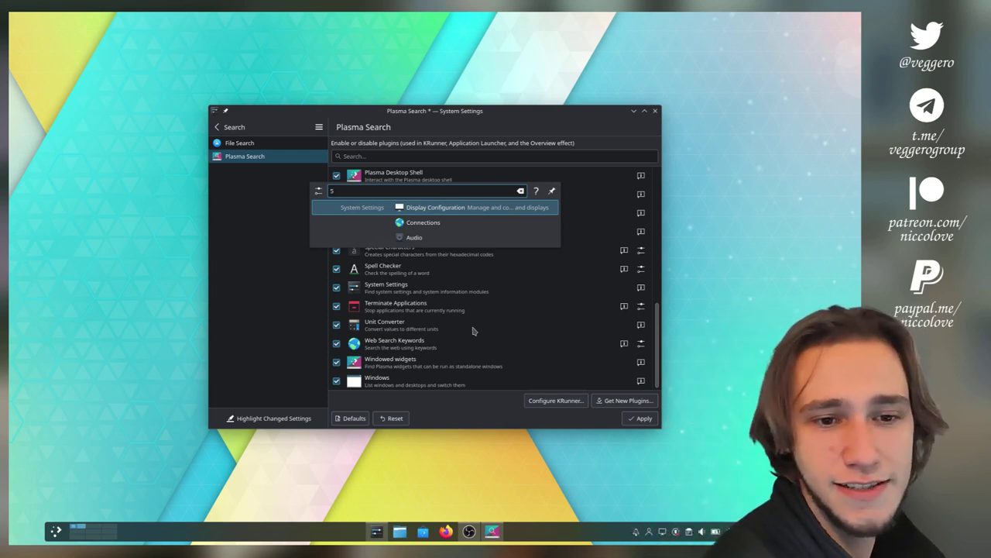
text(cm)
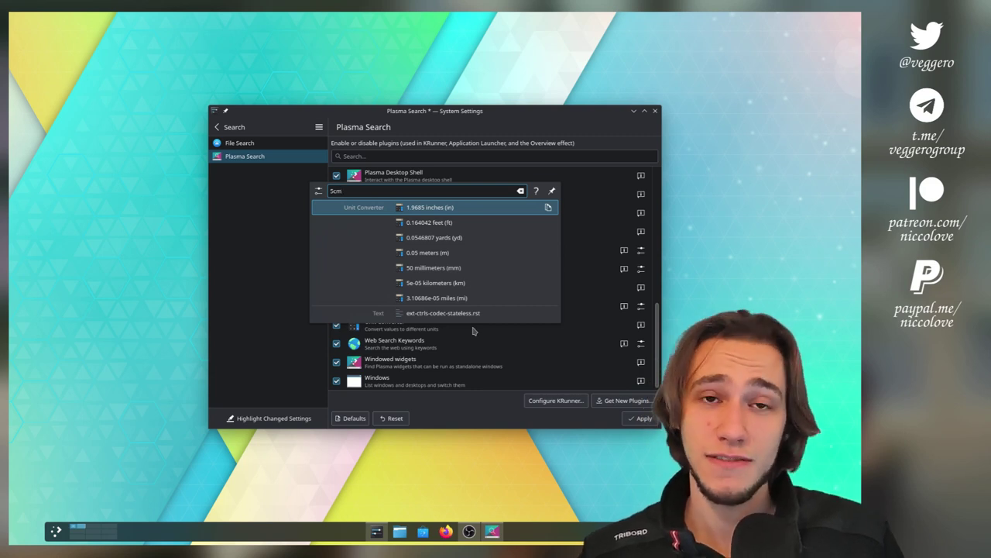
Step: Change the KRunner query to 5ml to convert it to other volume units, and return to the plugin settings
key(BackSpace)
key(BackSpace)
text(ml)
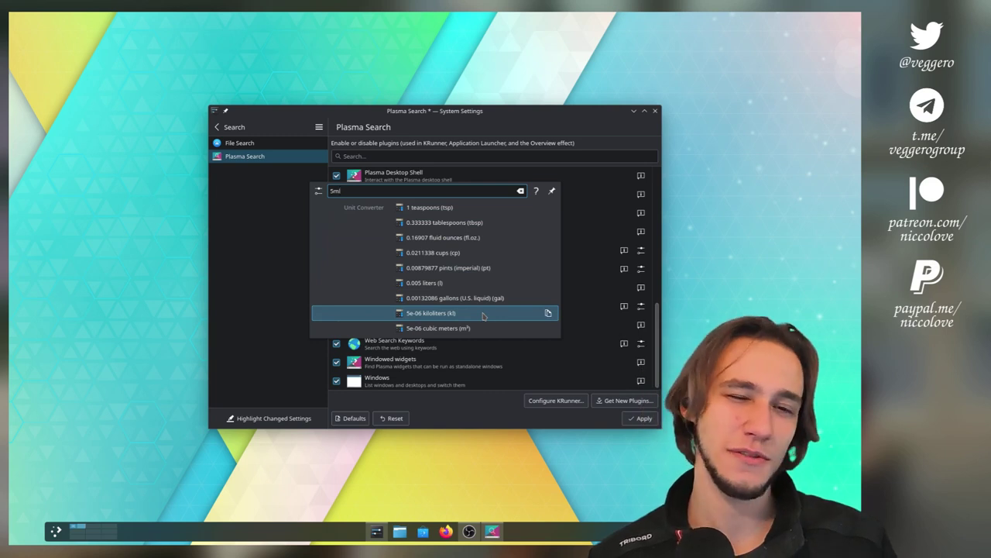
click(498, 130)
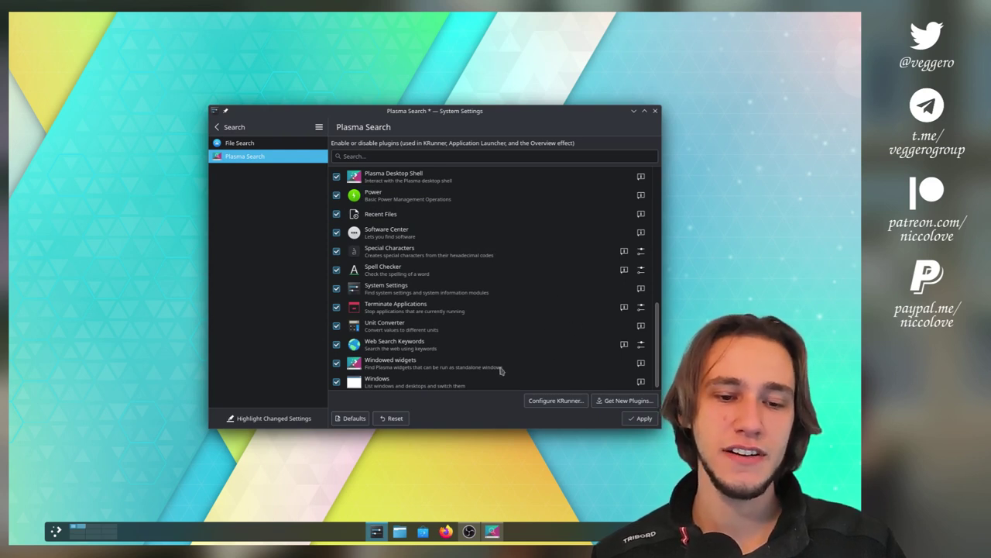
Step: View the about information of the Windowed widgets search plugin and close it
click(469, 384)
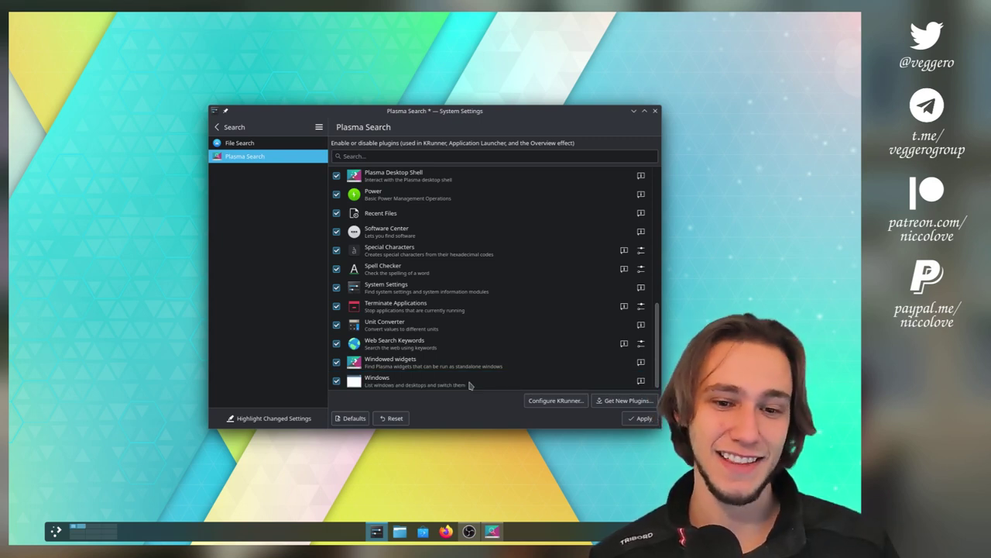
click(472, 363)
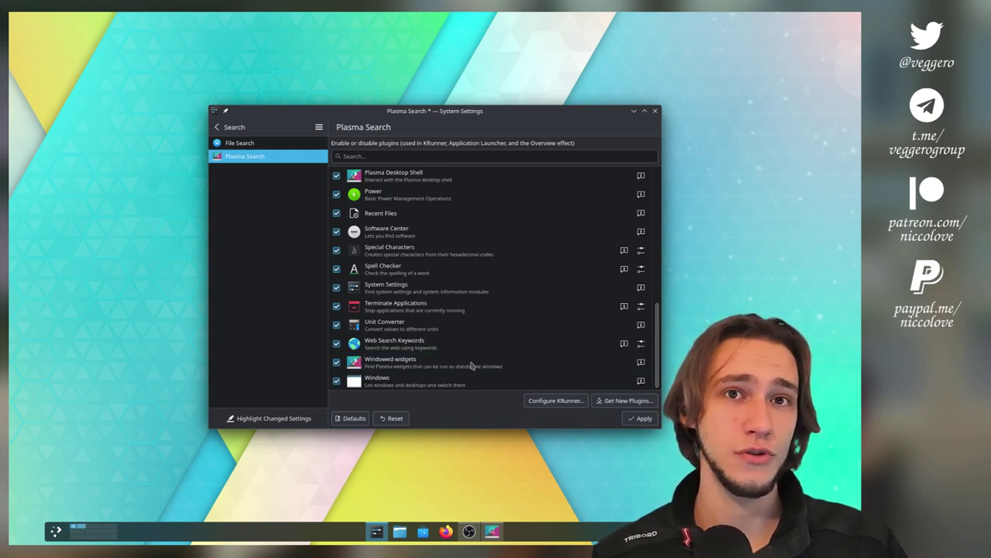
click(640, 362)
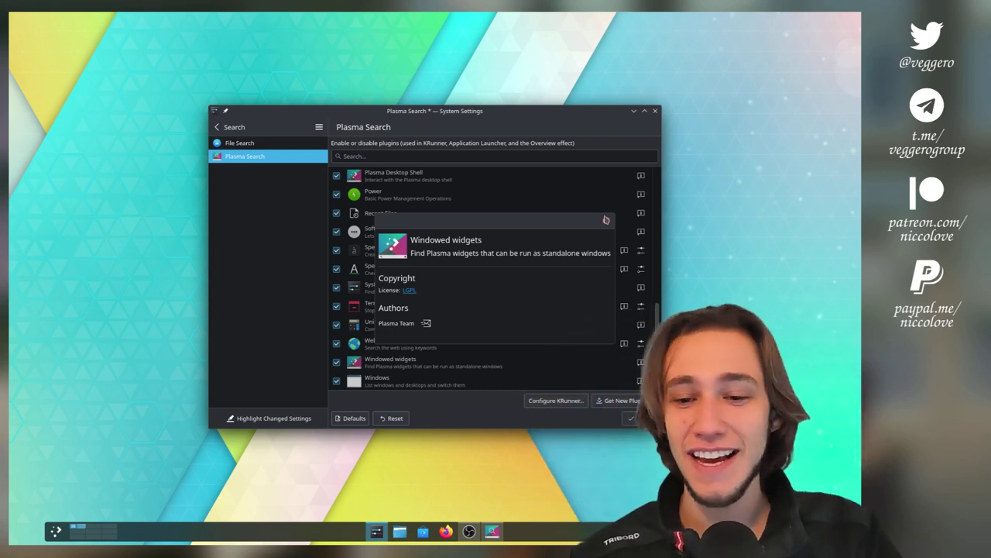
click(607, 222)
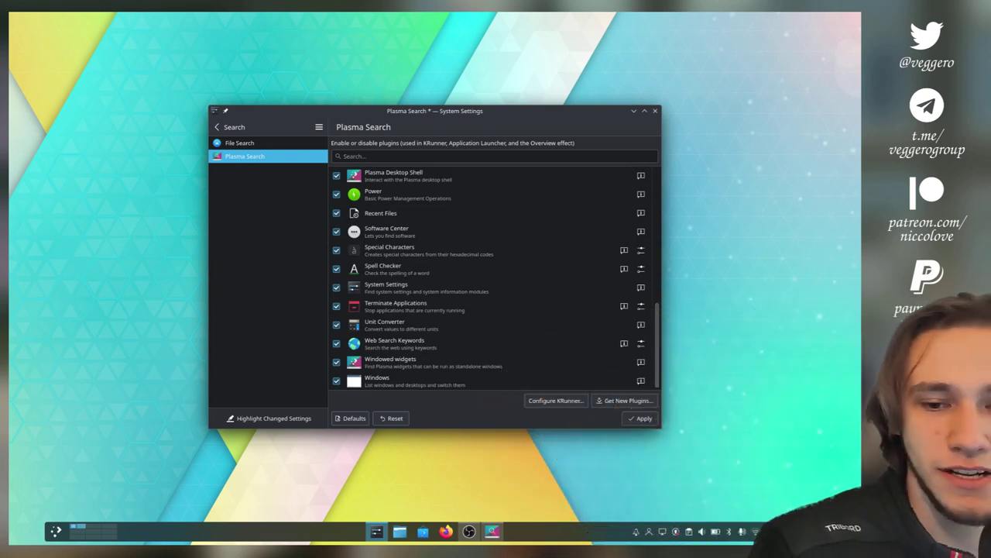
Step: Show the desktop calendar and review the search plugin list from Applications through Windows
click(806, 532)
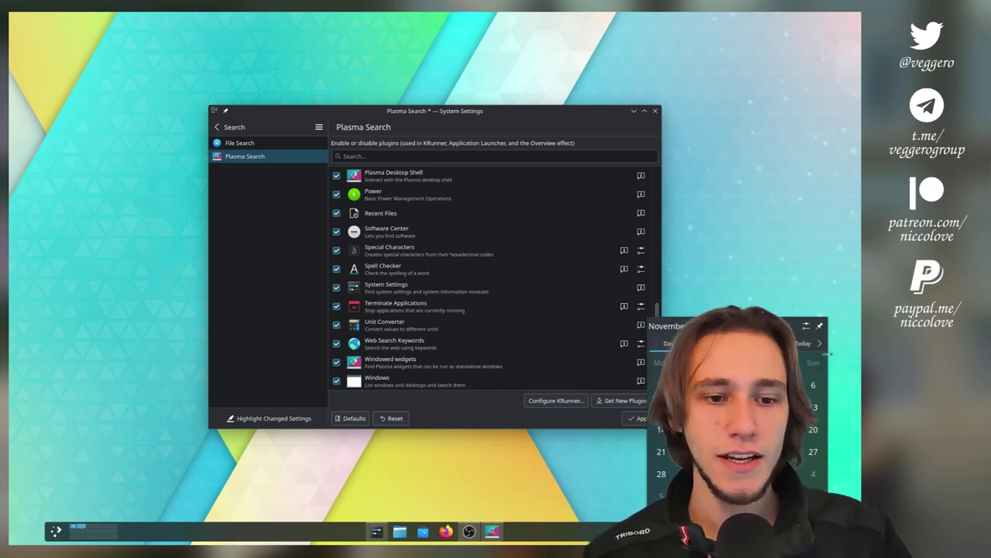
scroll(407, 286, up, 2)
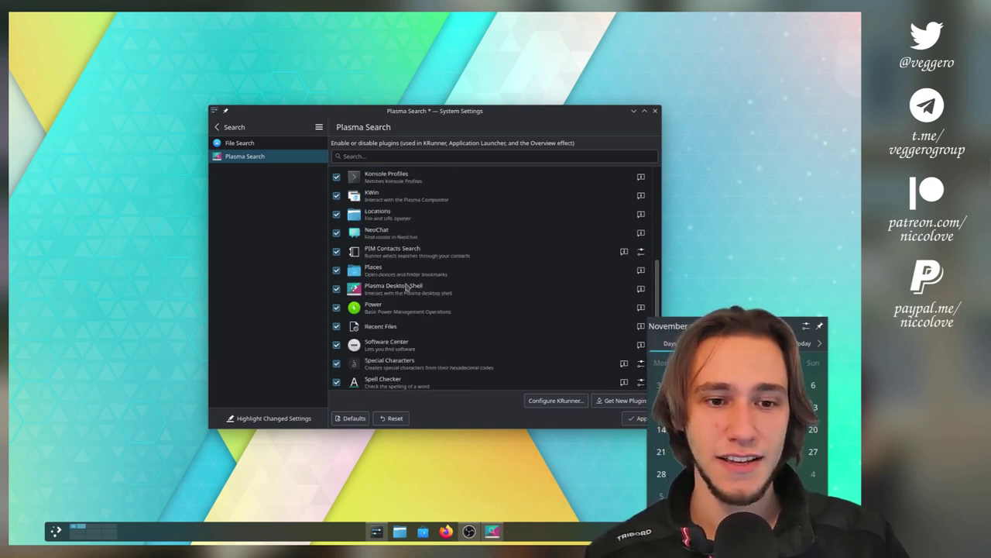
scroll(406, 287, up, 3)
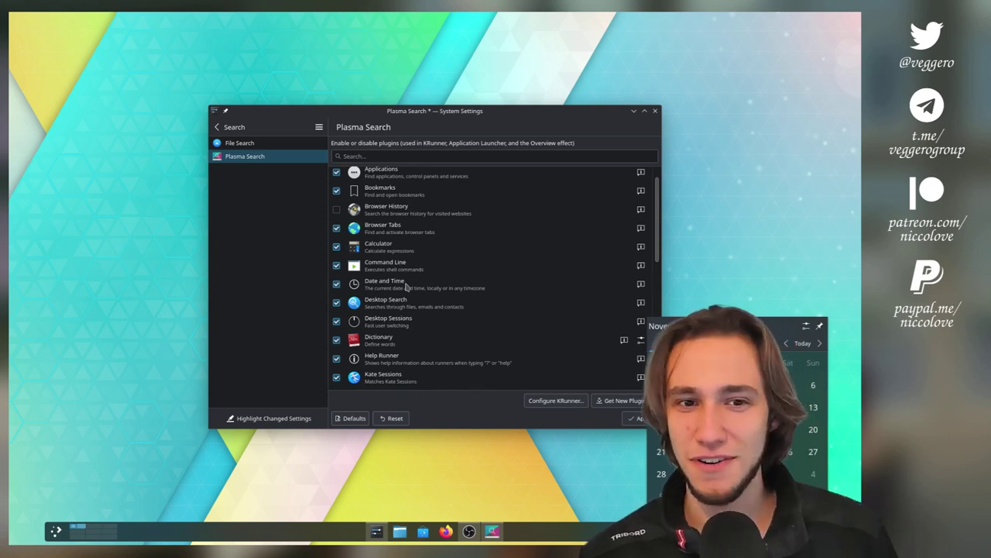
scroll(407, 286, up, 1)
scroll(407, 287, down, 5)
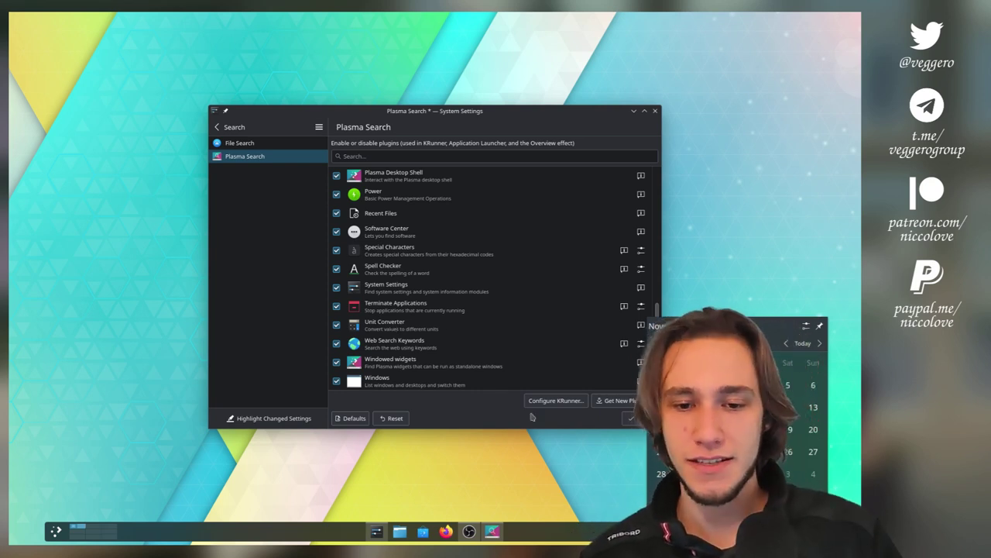
Step: Apply the search plugin changes and close the Plasma Search settings window
click(631, 418)
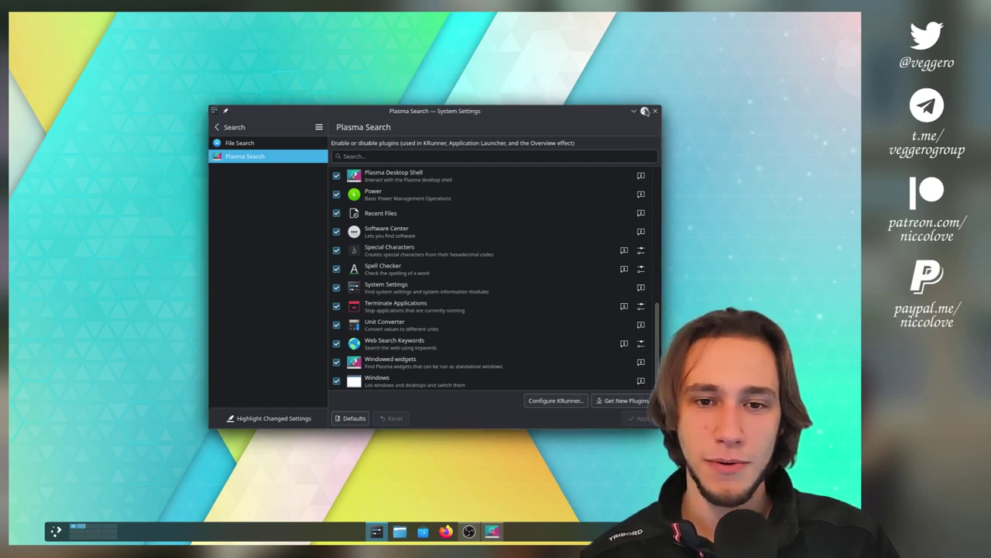
click(644, 111)
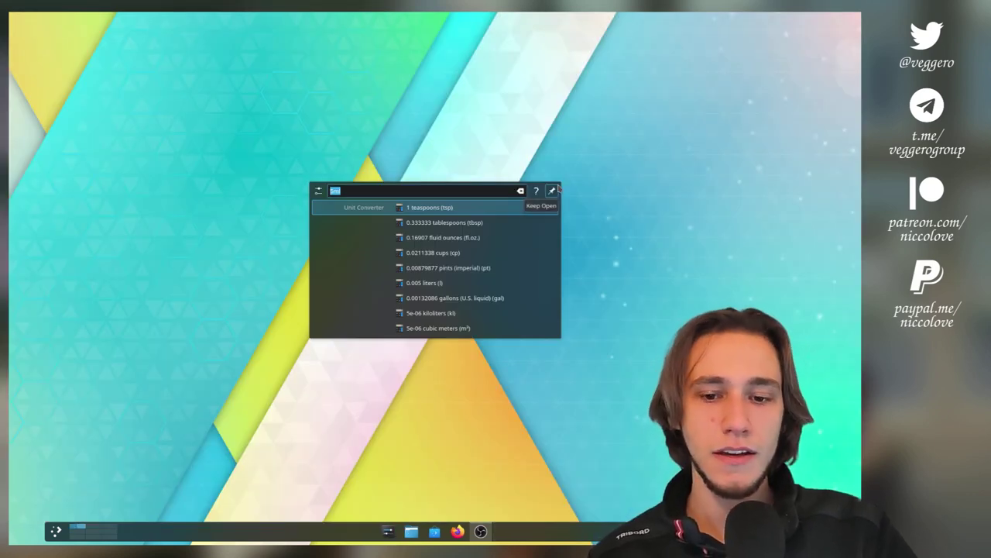